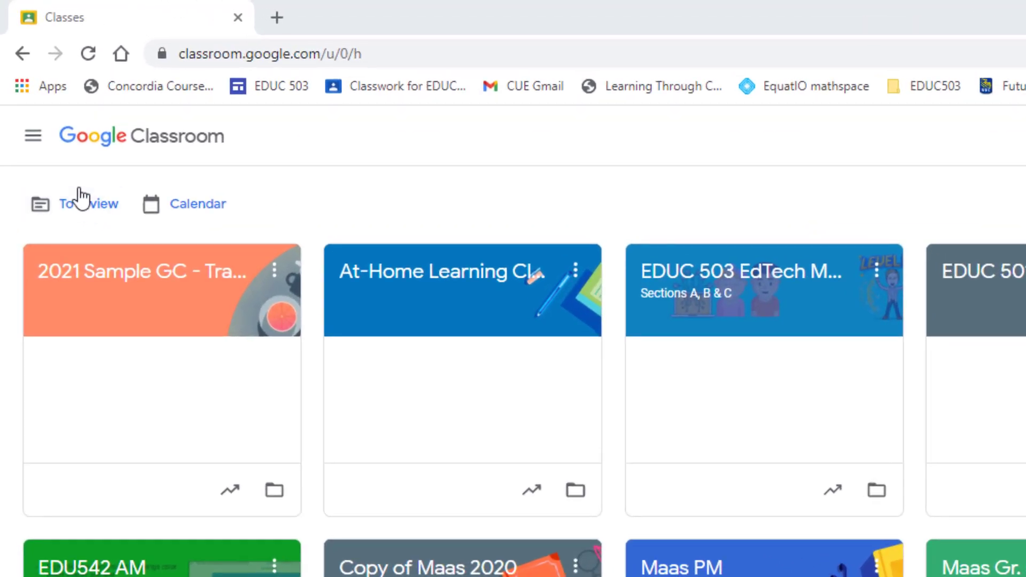
Step: Show the To review page with the 15 assignments awaiting review across all classes
left_click(33, 138)
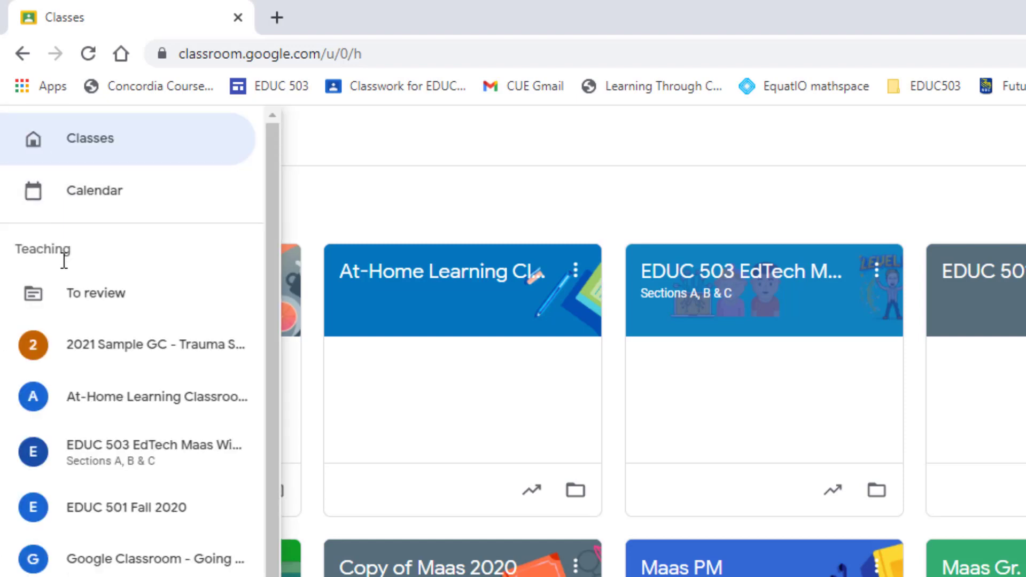
left_click(142, 302)
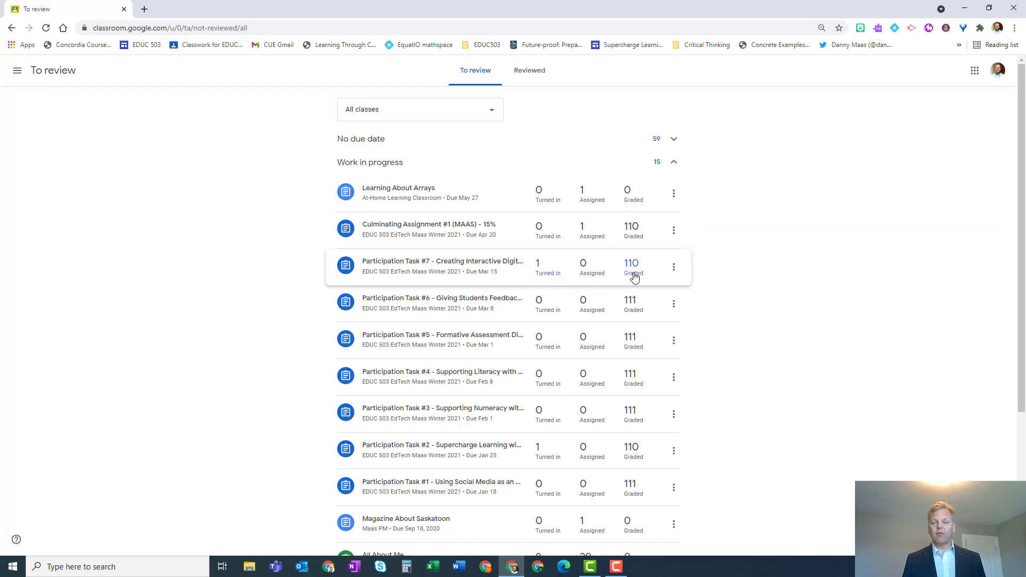
Step: Return the turned-in Participation Task #7 work to all students
left_click(538, 267)
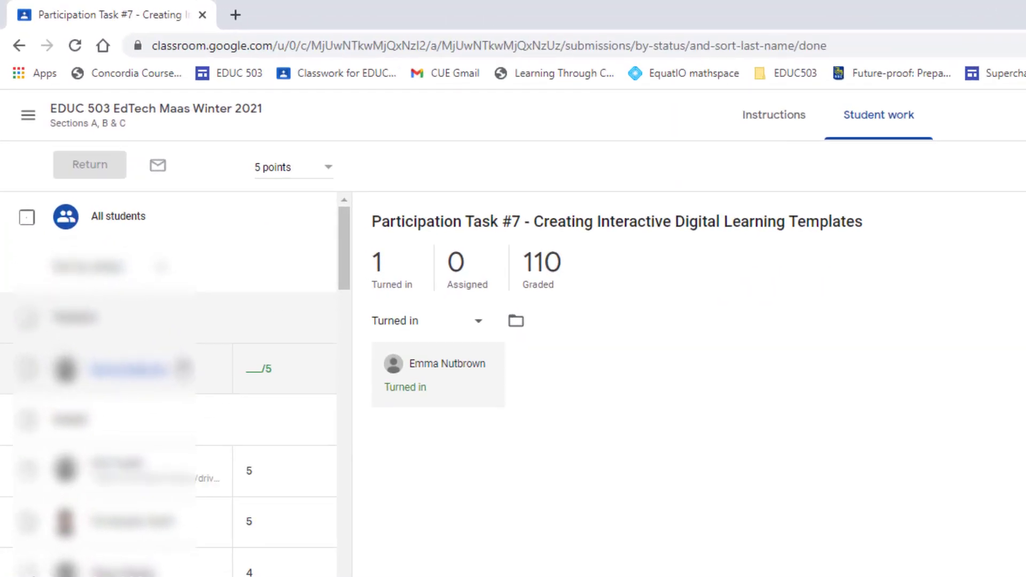
left_click(26, 219)
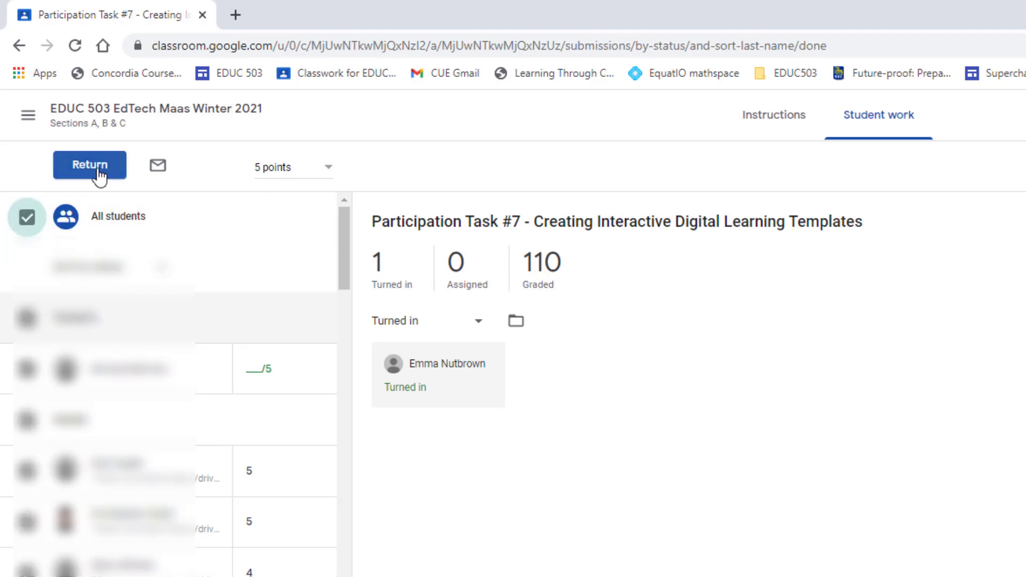
left_click(100, 175)
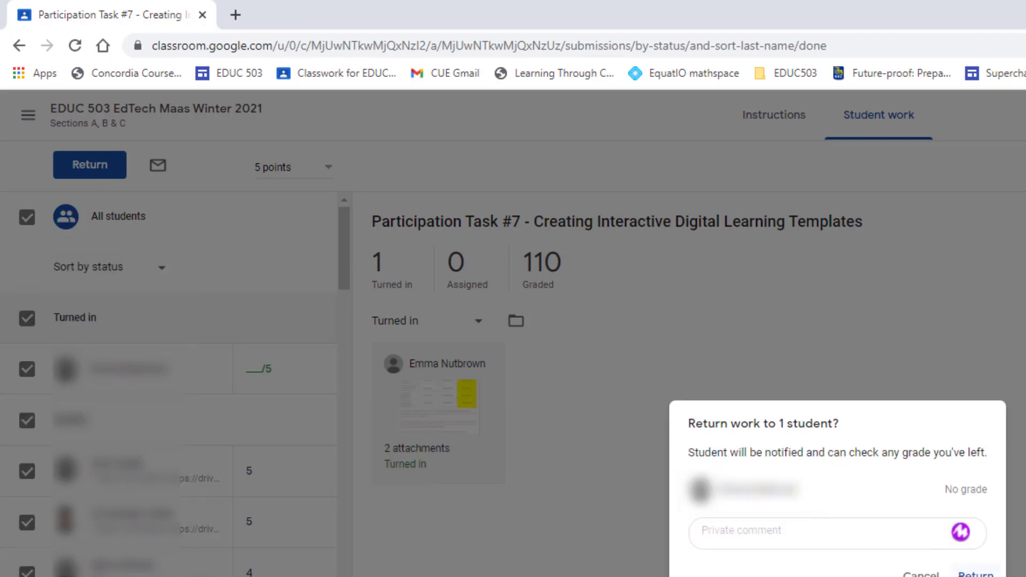
left_click(974, 574)
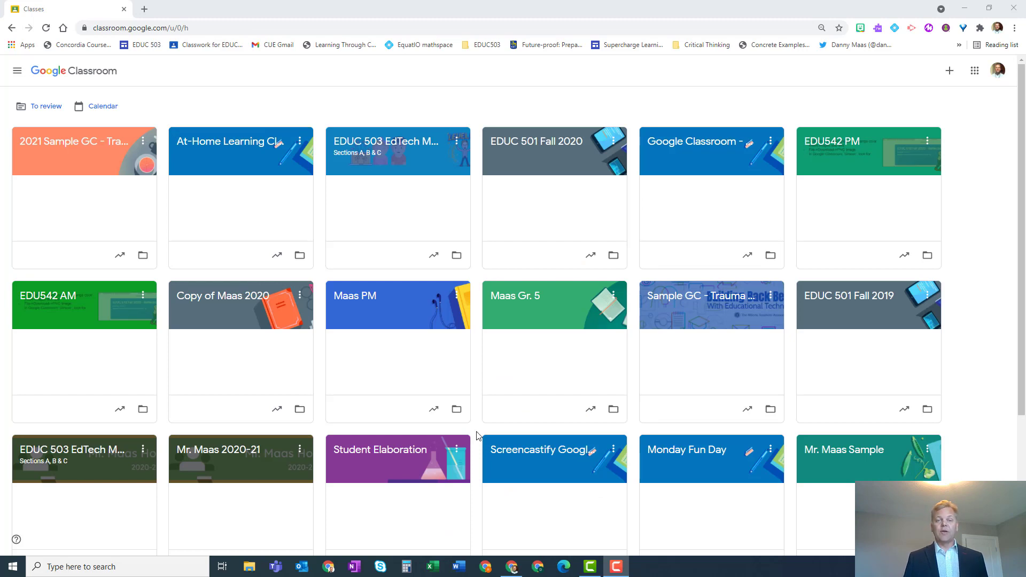
Step: Show the People list of the EDUC 503 EdTech Maas Winter 2021 class
left_click(400, 143)
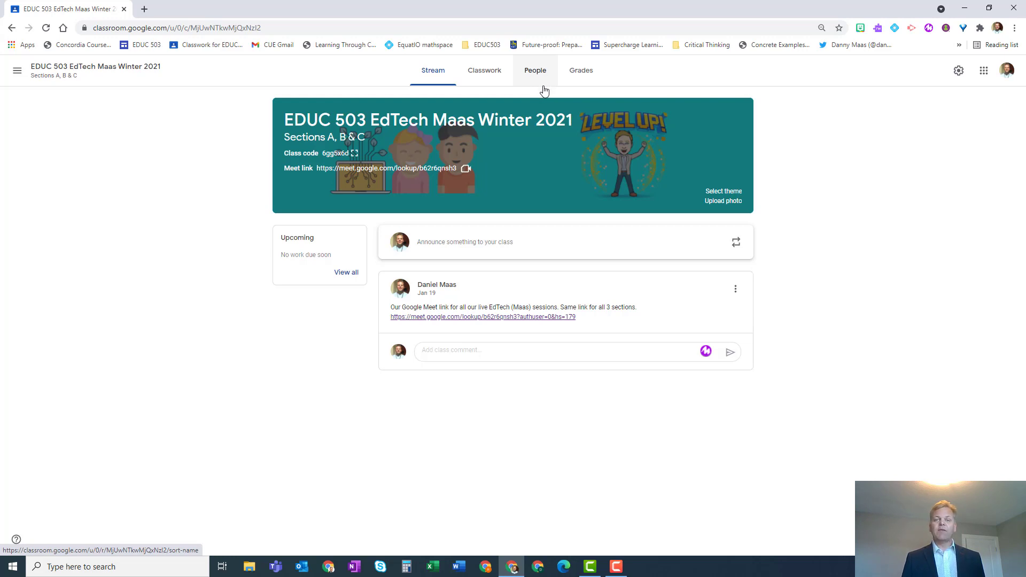
left_click(537, 74)
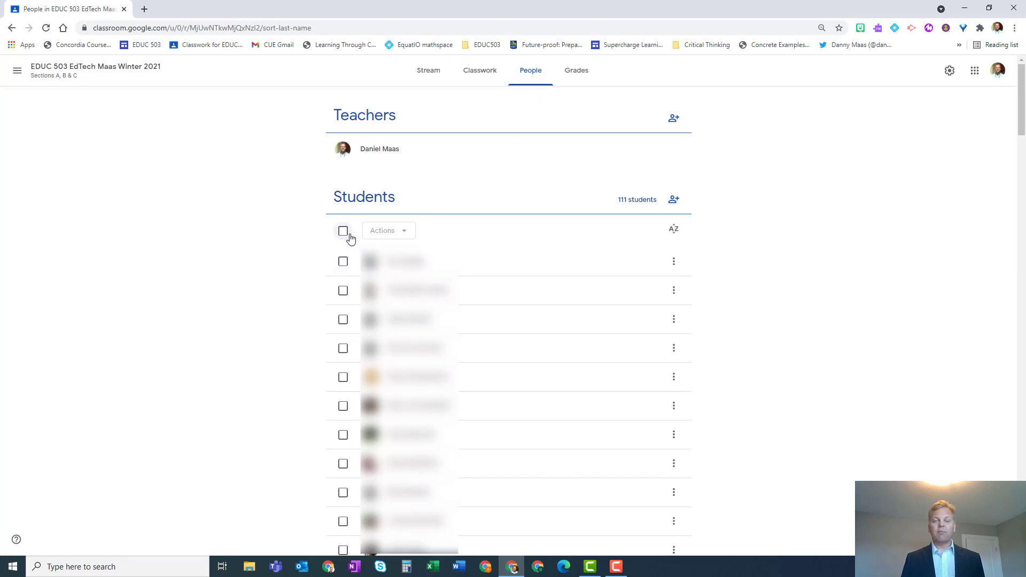
Step: Remove all 111 students from the Winter 2021 class, then view its Classwork page
left_click(343, 233)
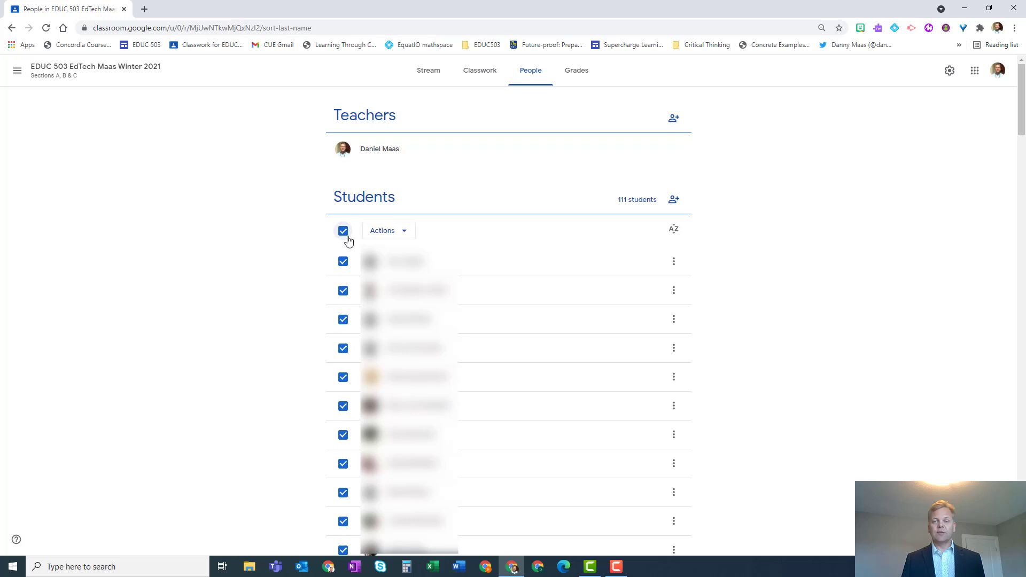
left_click(407, 235)
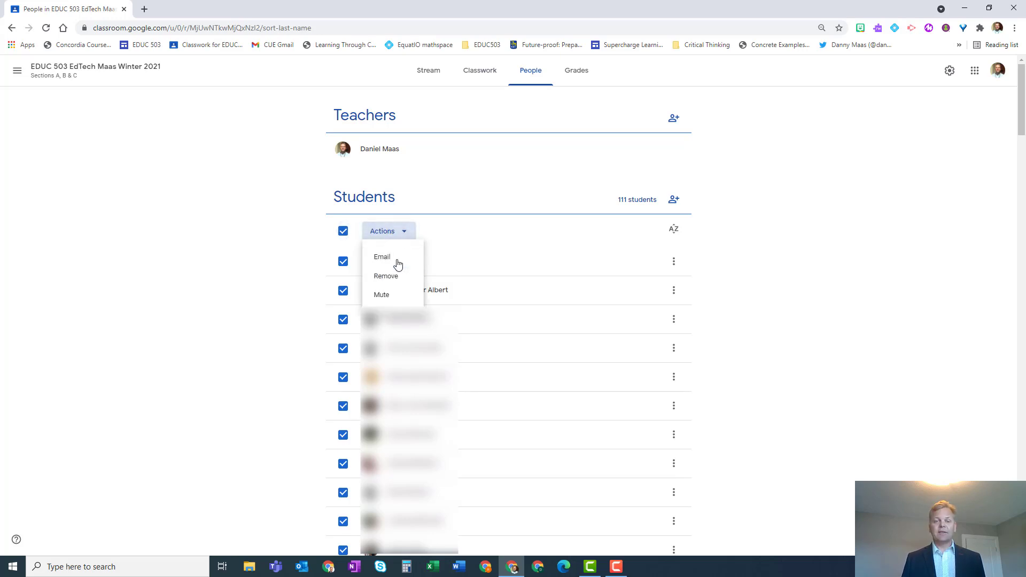
left_click(383, 277)
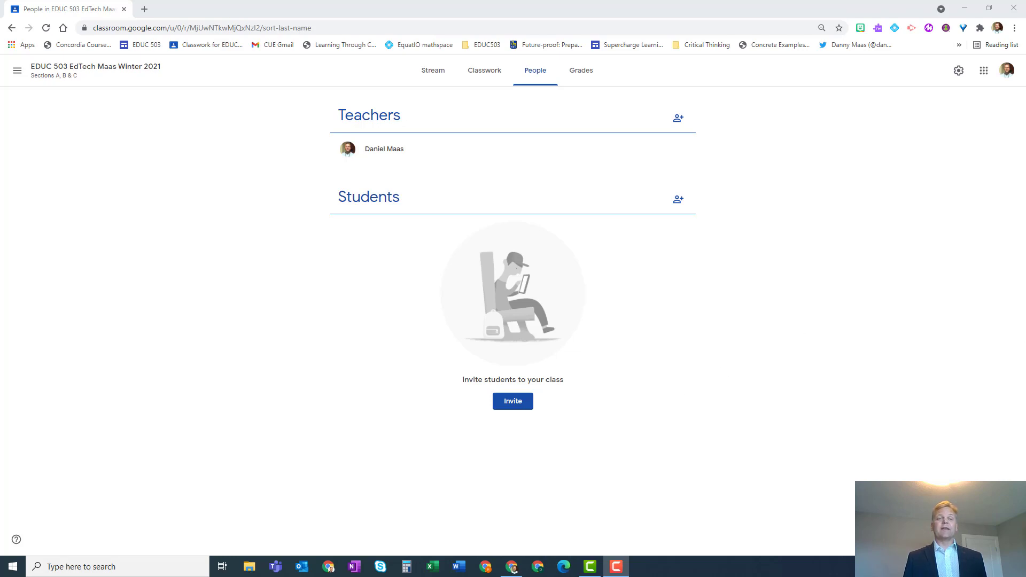
left_click(483, 75)
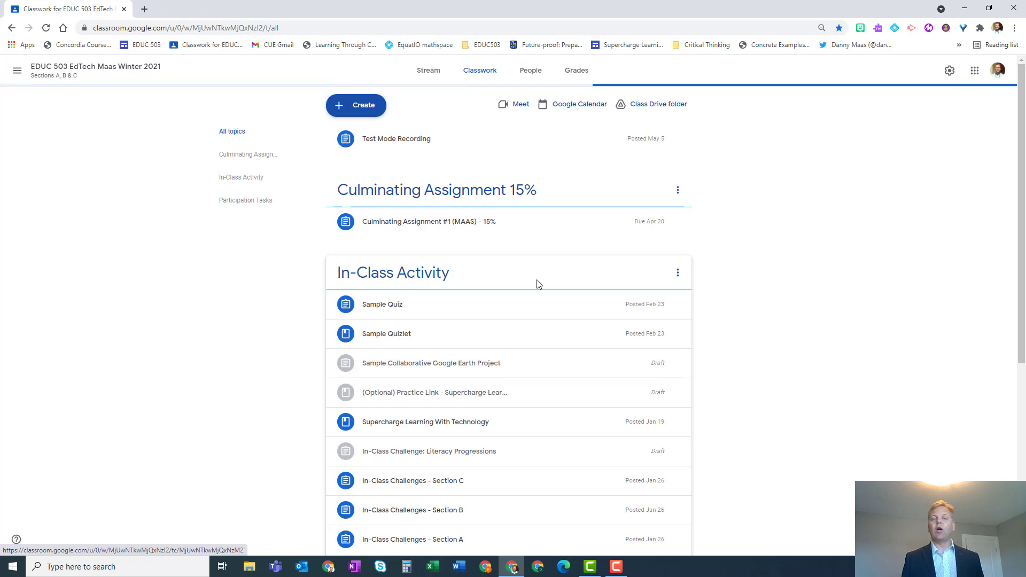
Step: Archive the EDUC 503 EdTech Maas Winter 2021 class from the Classes grid
left_click(19, 77)
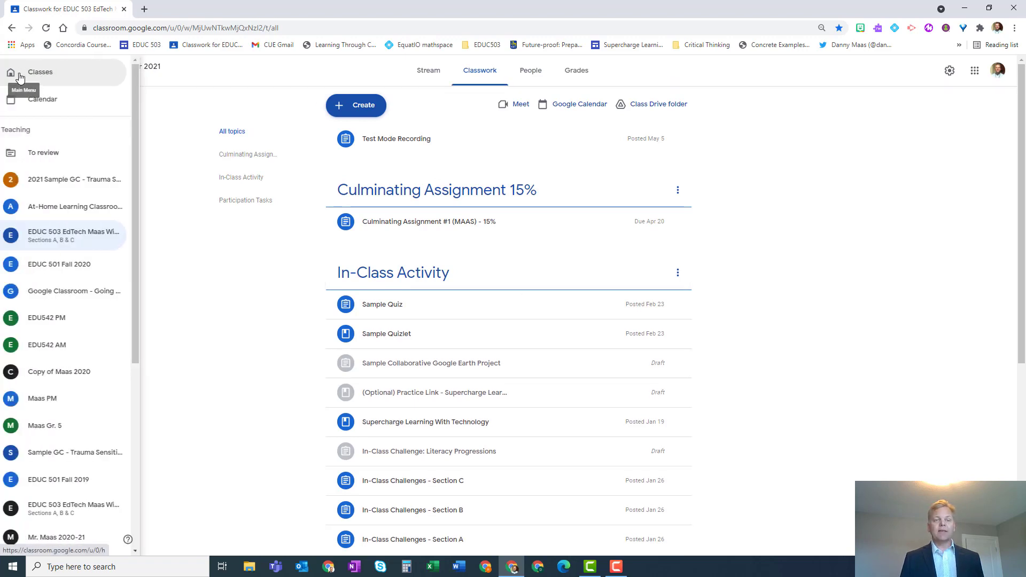
left_click(52, 79)
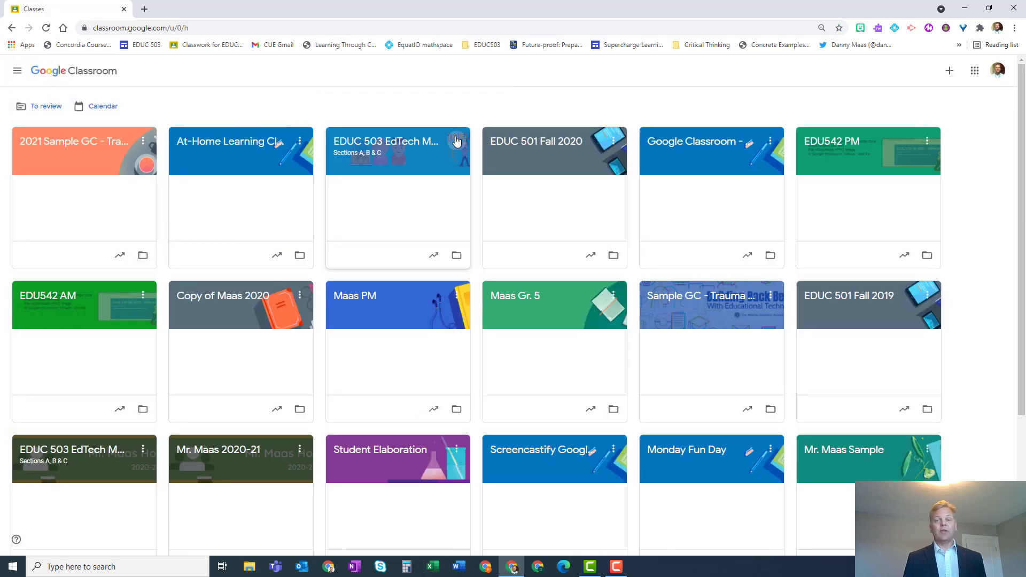
left_click(457, 142)
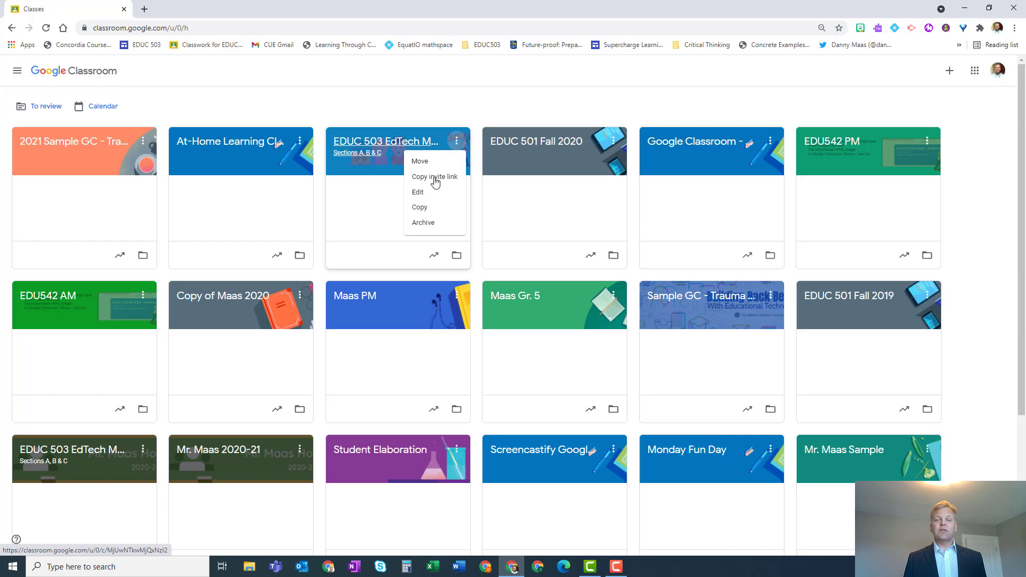
left_click(431, 223)
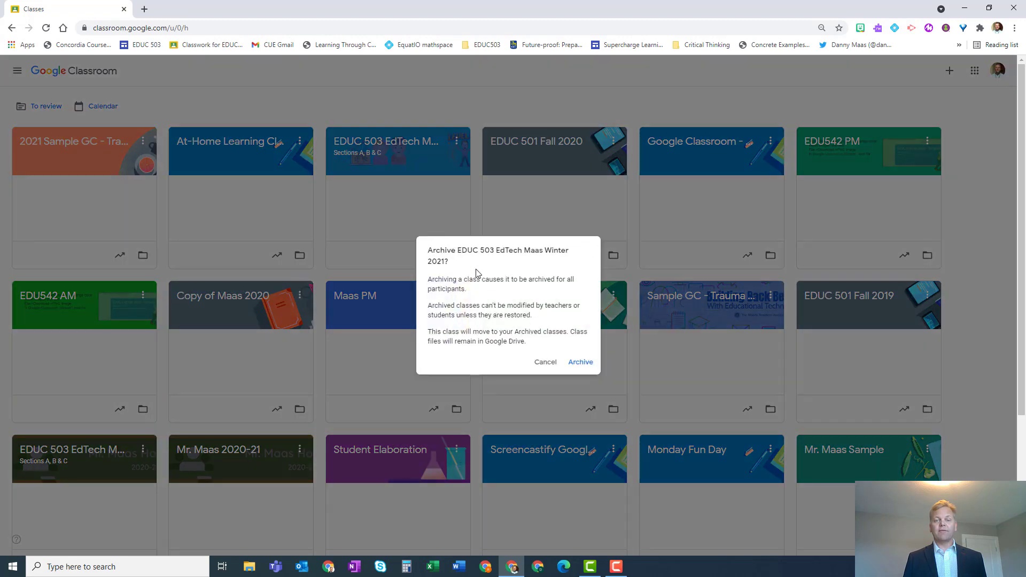
left_click(581, 364)
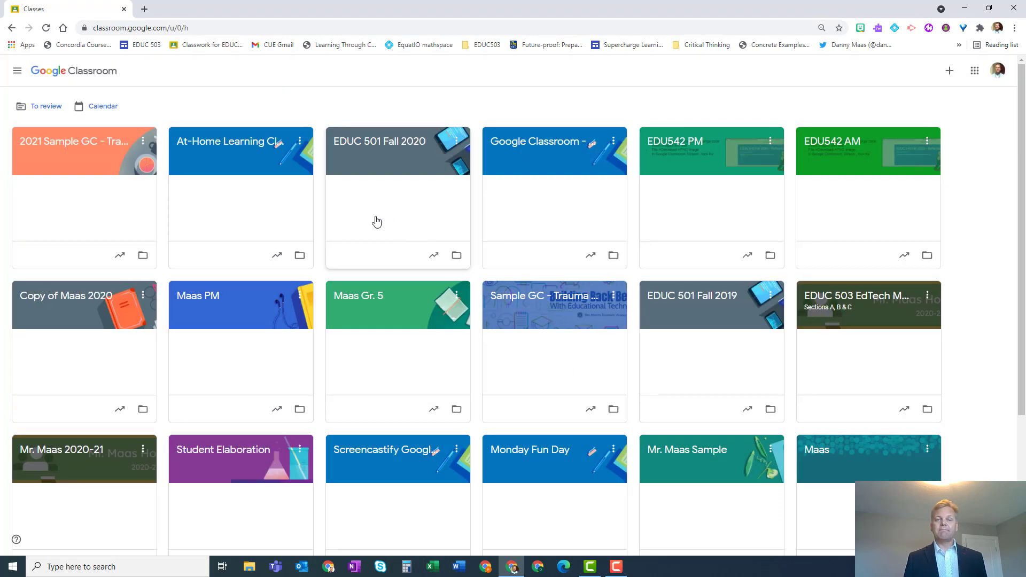
Step: Show the Archived classes page, led by the EDUC 503 EdTech card
left_click(18, 73)
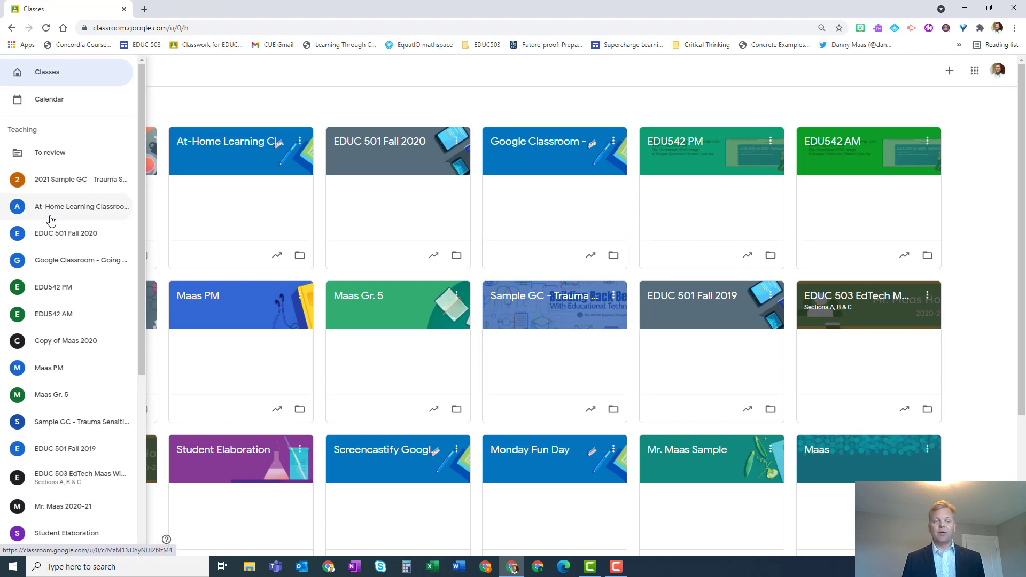
scroll(53, 230, "down", 5)
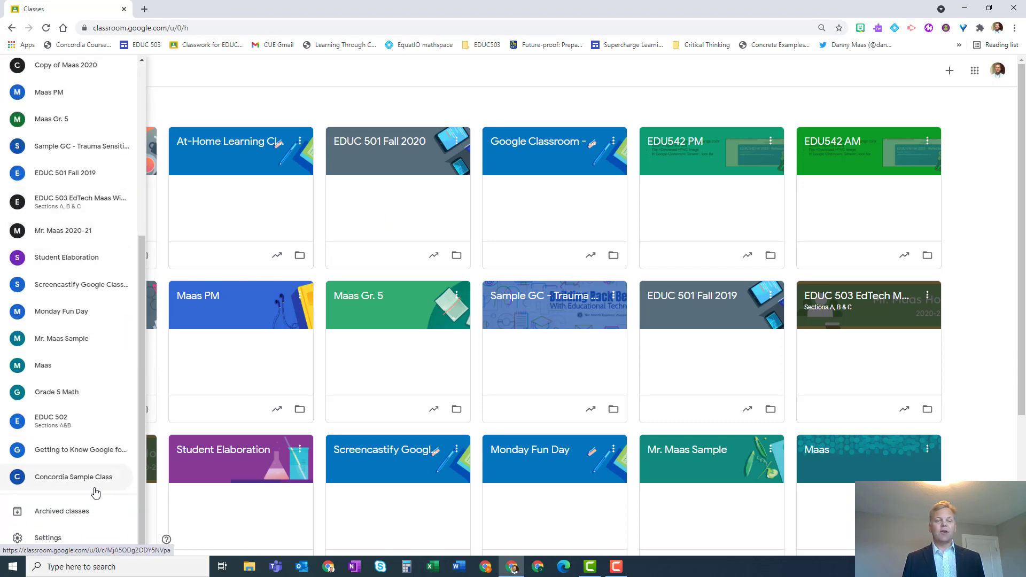
left_click(52, 514)
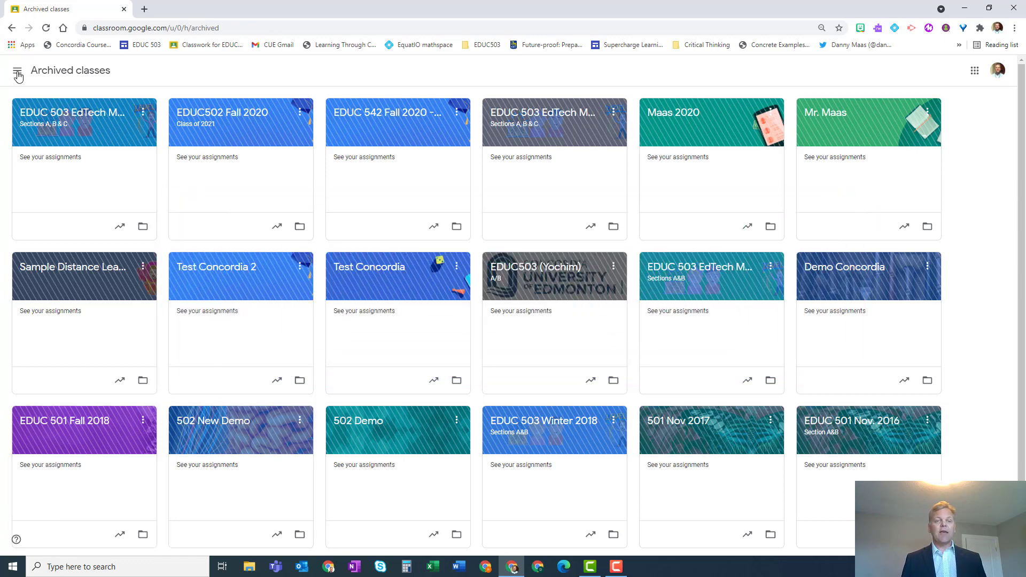
Step: Copy the archived EDUC 503 class as 'EDUC 503 EdTech Maas Winter 2022', dropping the 'Copy of' prefix
left_click(144, 114)
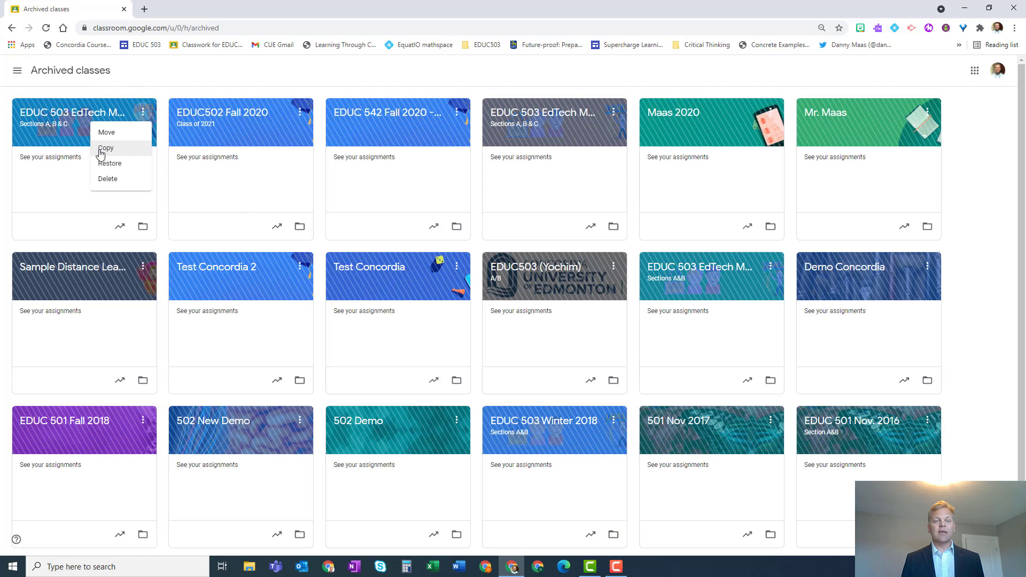
left_click(101, 148)
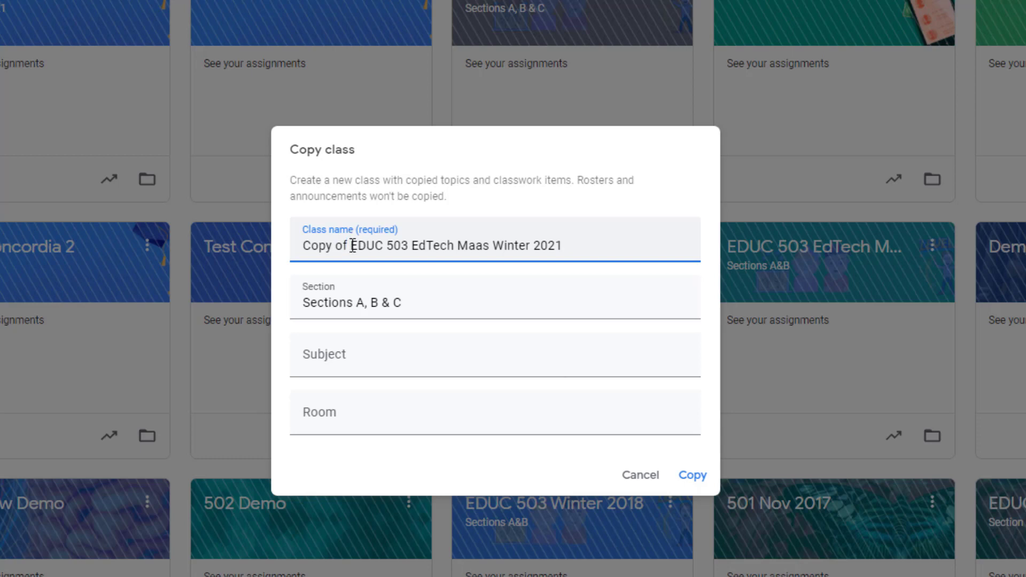
left_click_drag(352, 247, 215, 251)
key("BackSpace")
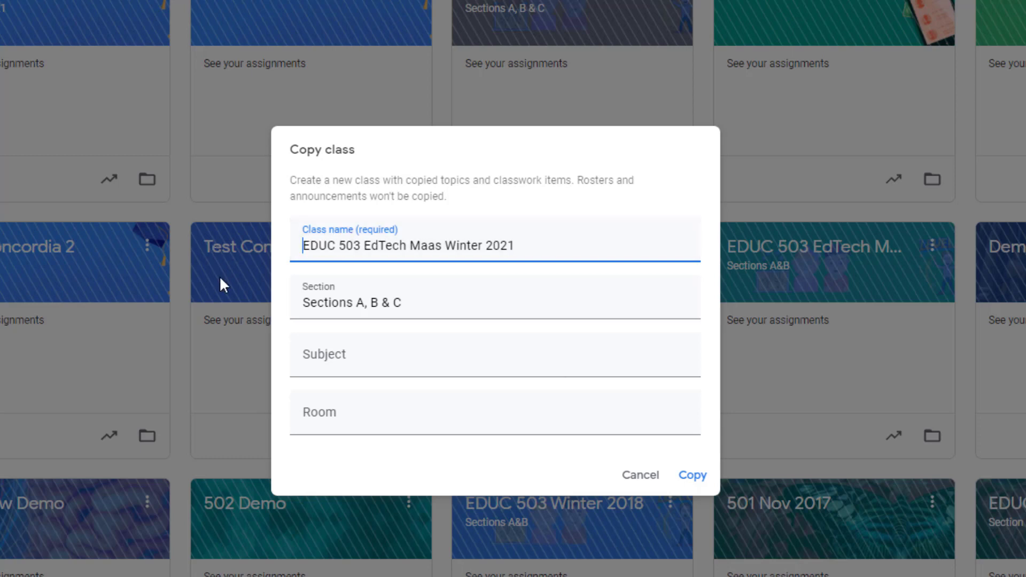
left_click(534, 246)
key("BackSpace")
type("2")
left_click(693, 477)
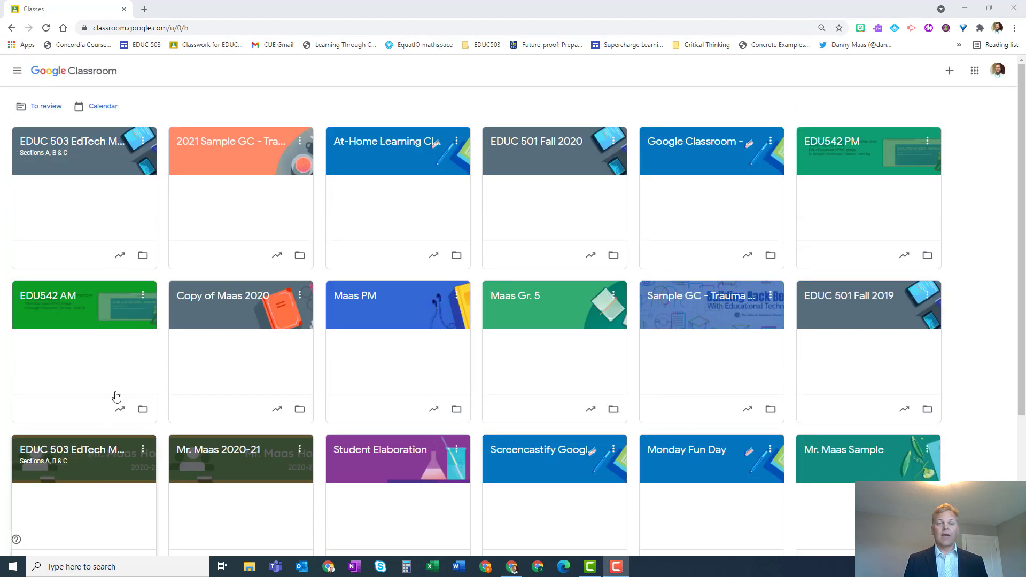
Step: Open the Winter 2022 class's Classwork and expand the draft Participation Task #1
left_click(89, 151)
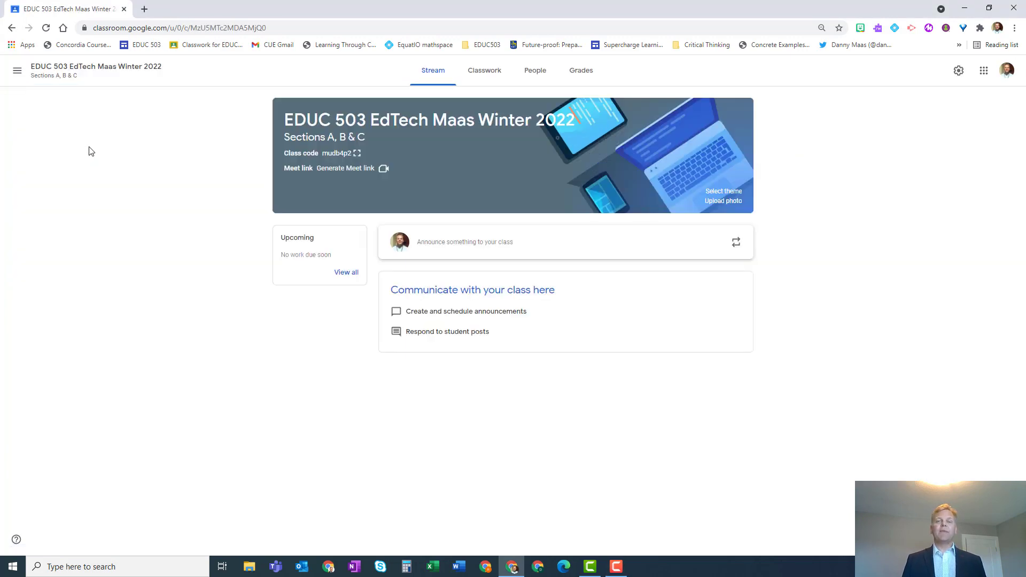
left_click(590, 79)
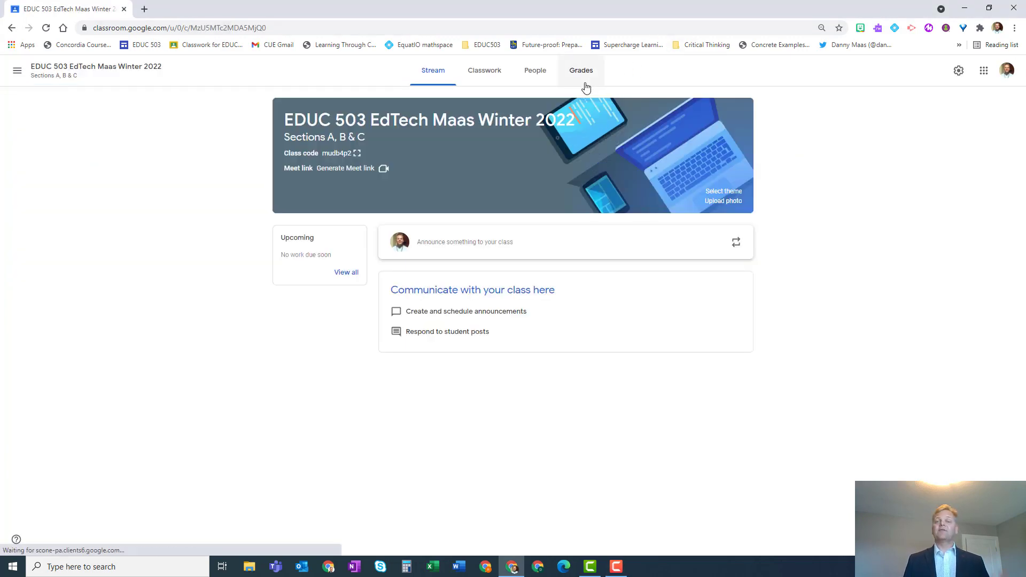
left_click(496, 75)
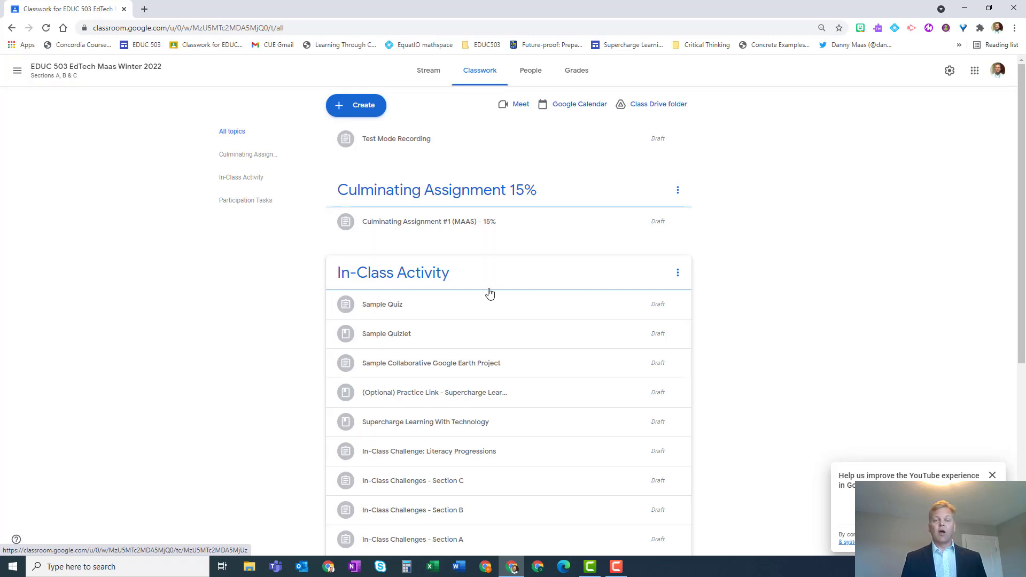
scroll(490, 293, "down", 2)
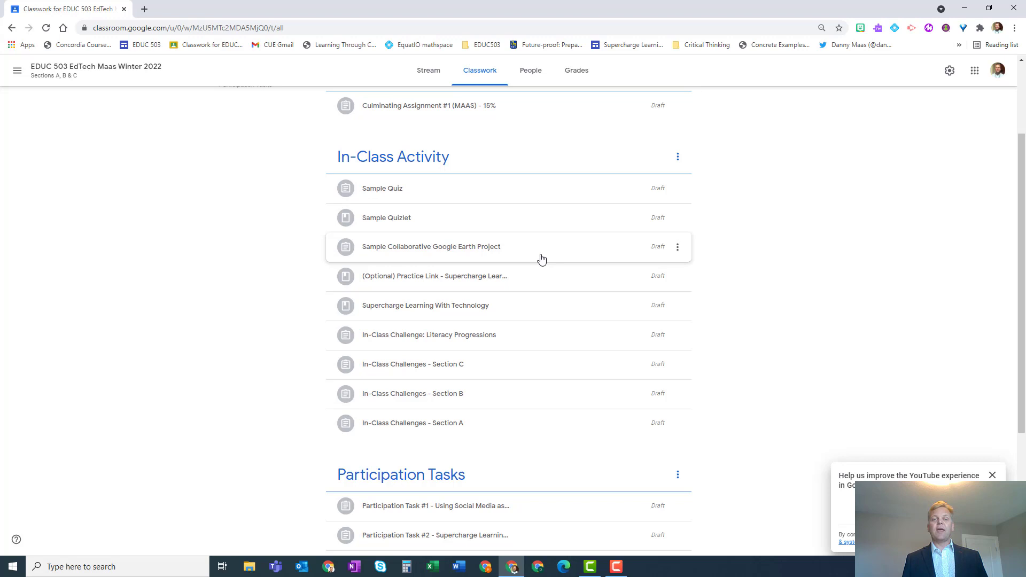
scroll(541, 259, "up", 2)
scroll(539, 260, "down", 3)
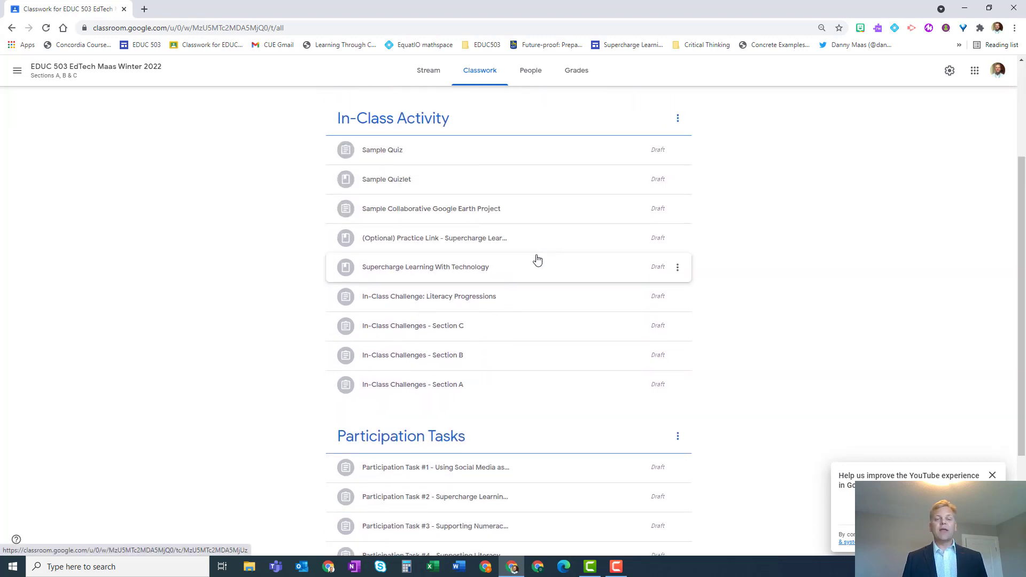
scroll(537, 261, "down", 3)
left_click(471, 320)
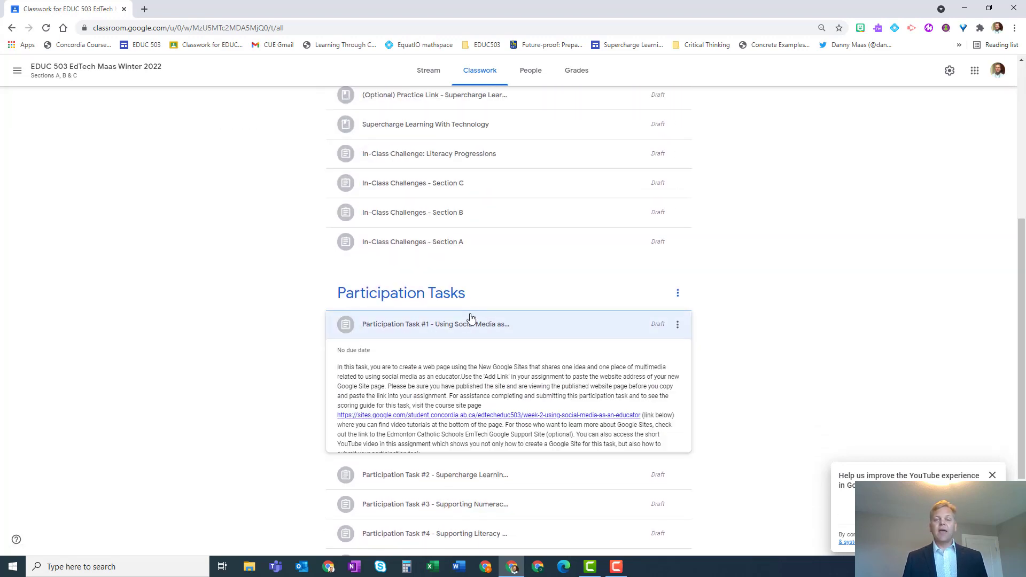
scroll(470, 342, "down", 1)
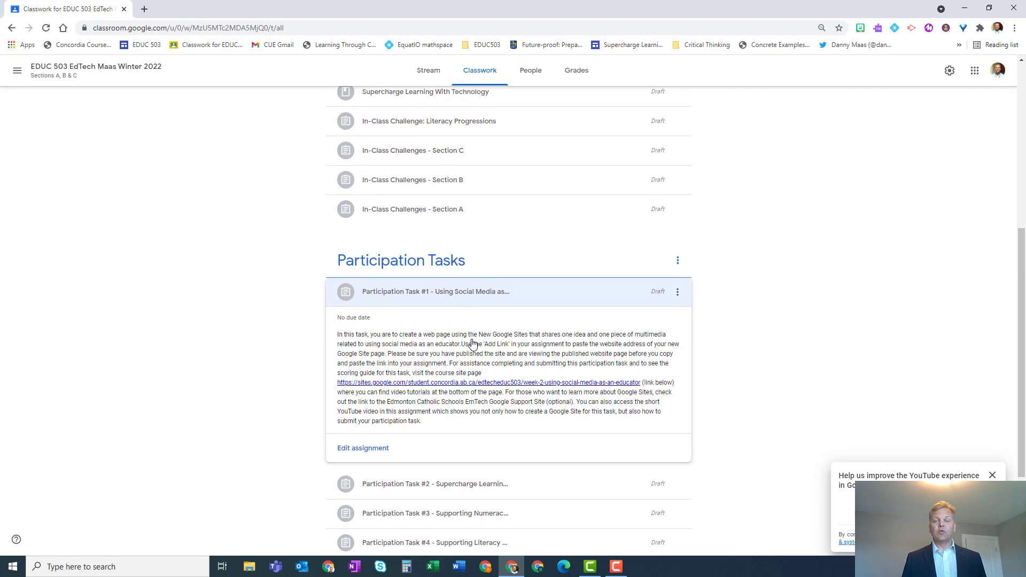
left_click(366, 449)
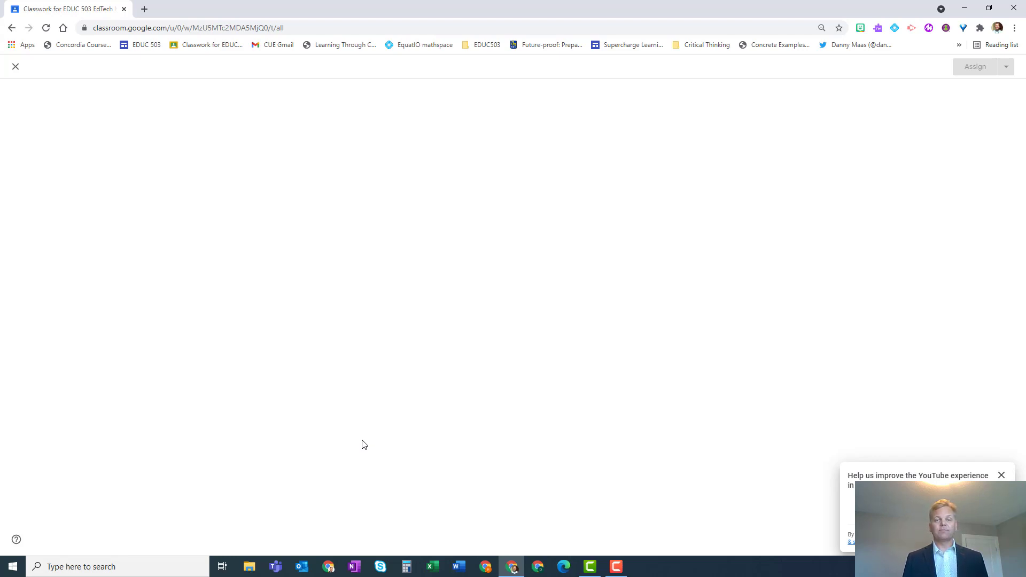
left_click(1002, 476)
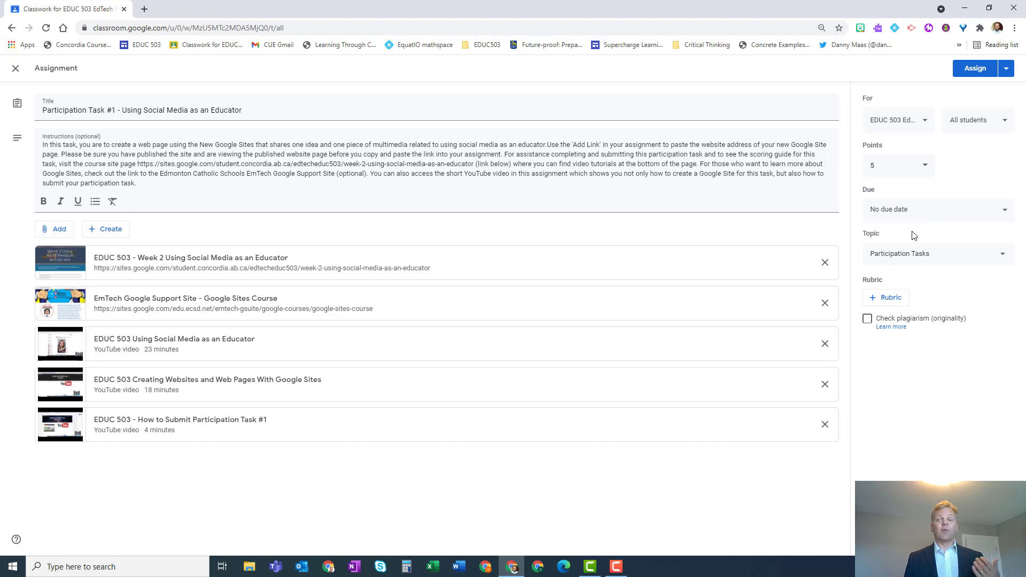
left_click(1004, 69)
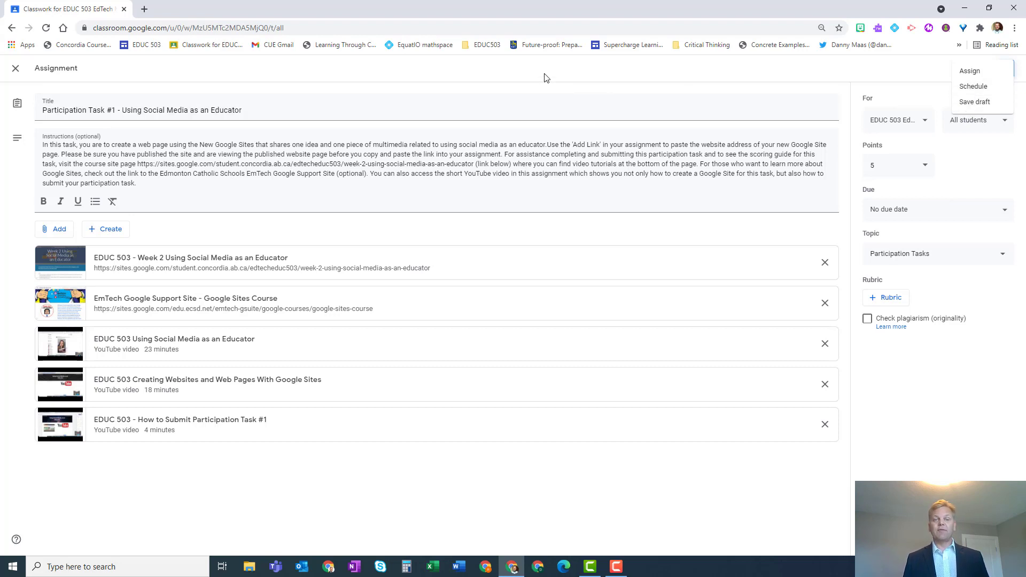
left_click(18, 70)
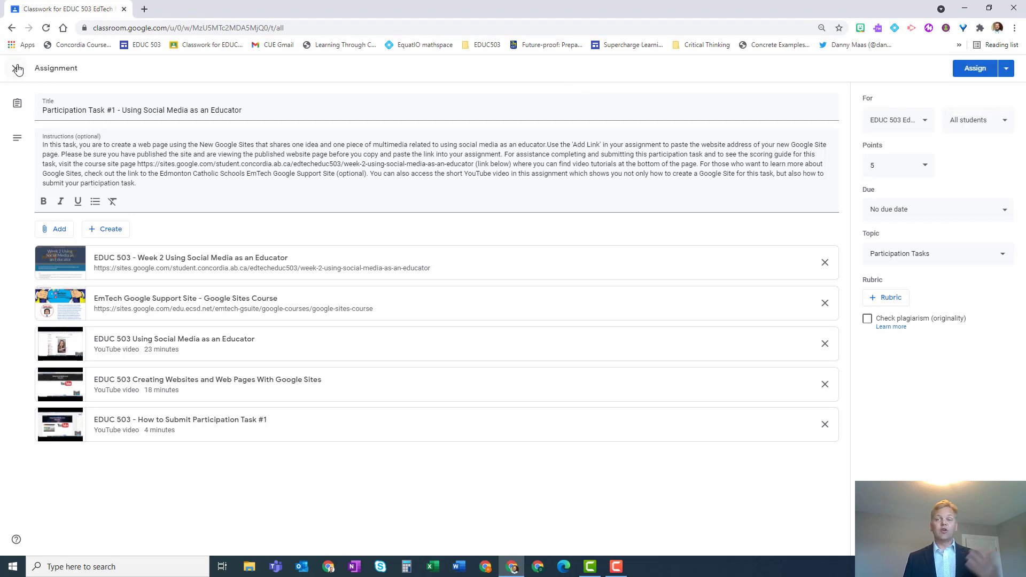
left_click(17, 69)
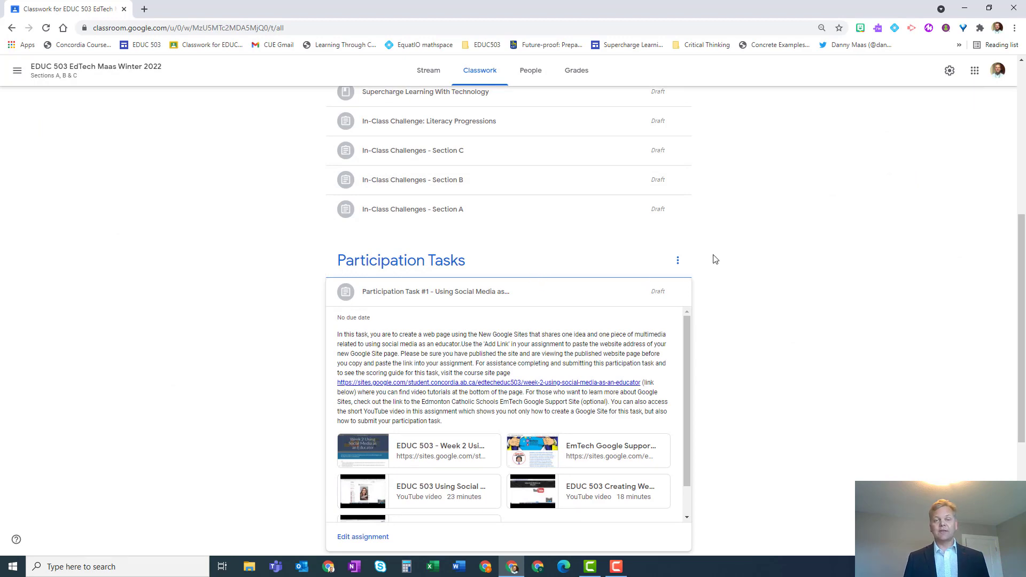
scroll(716, 239, "up", 6)
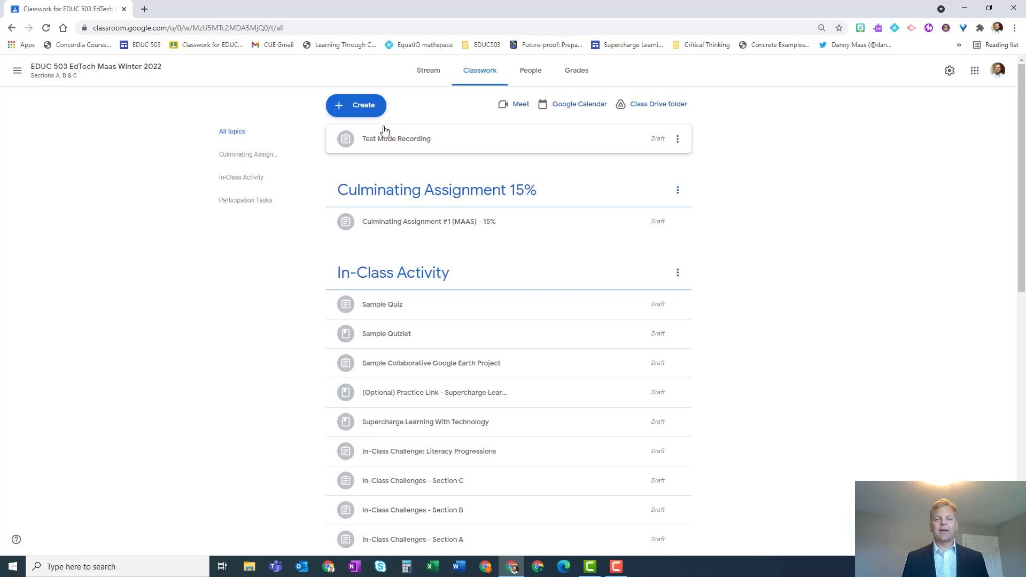
Step: Reuse the Quizizz - Supercharging Learning with Cognitive Science post from the 2021 Sample GC - Trauma Sensitive Presentation class
left_click(362, 107)
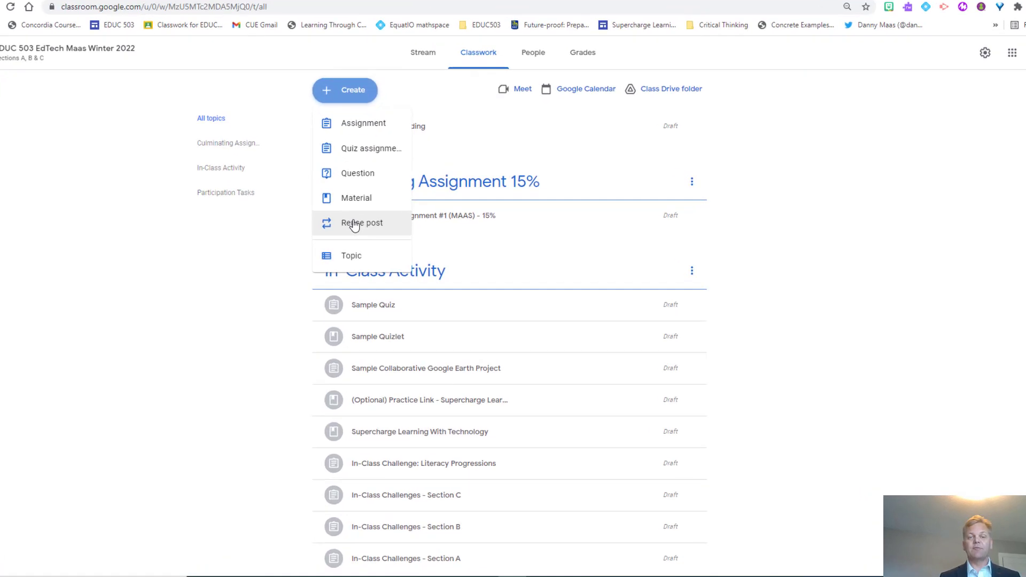
left_click(355, 223)
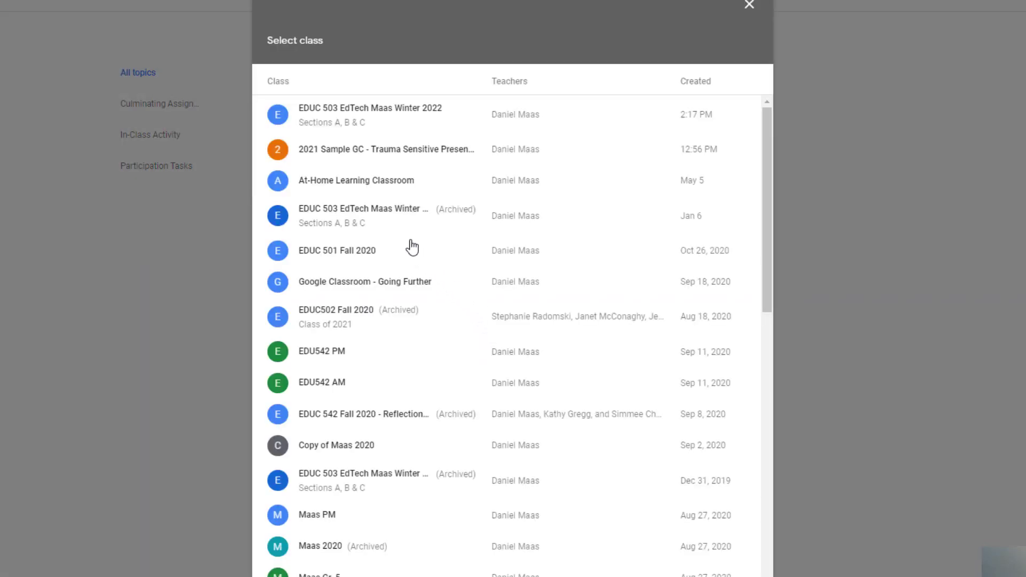
left_click(354, 154)
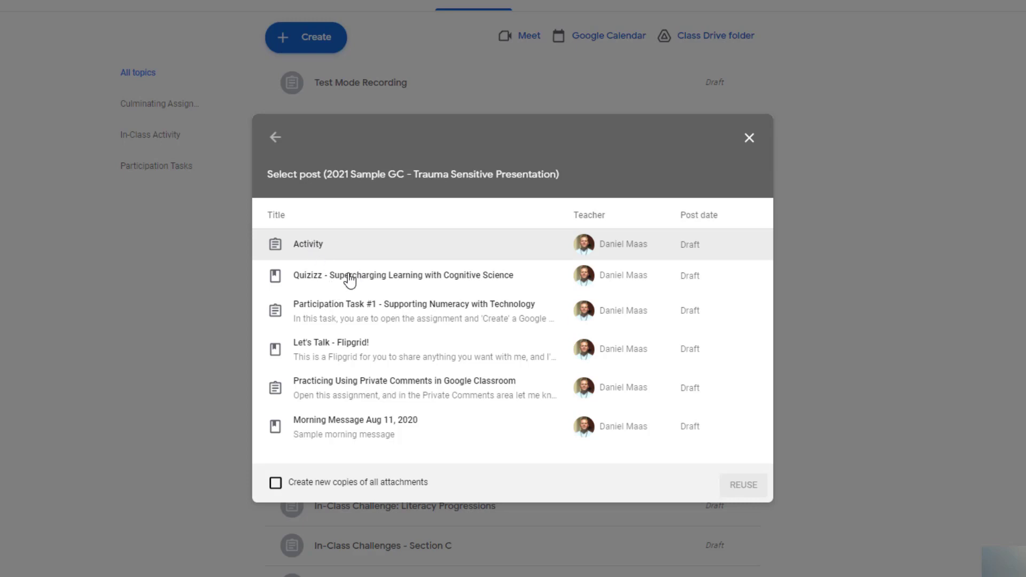
left_click(350, 277)
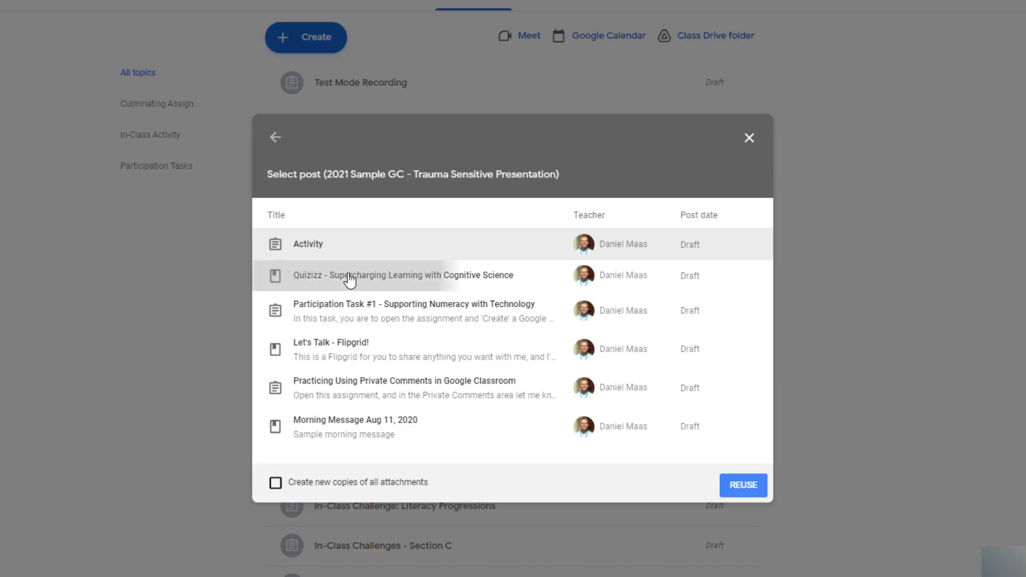
left_click(753, 488)
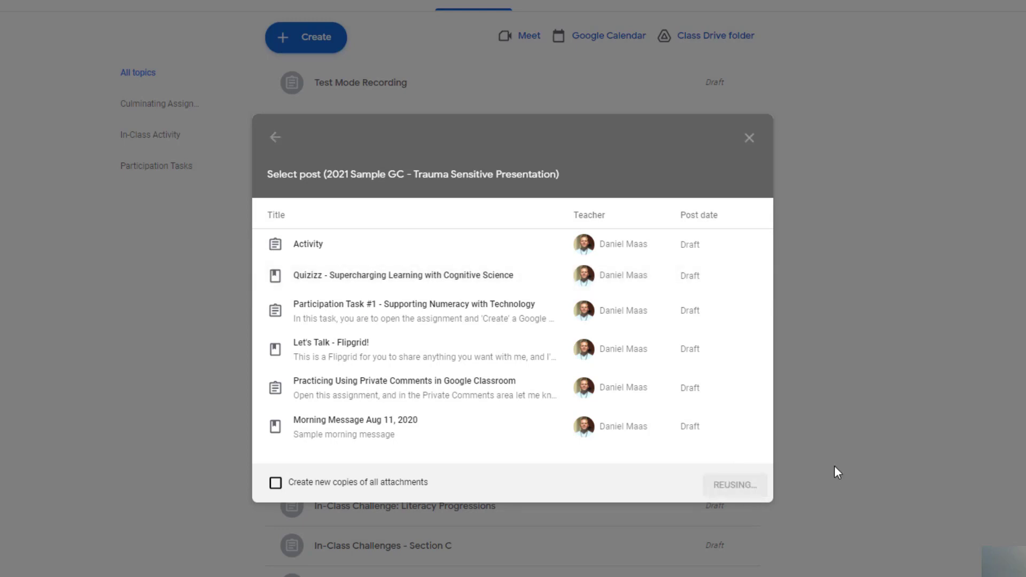